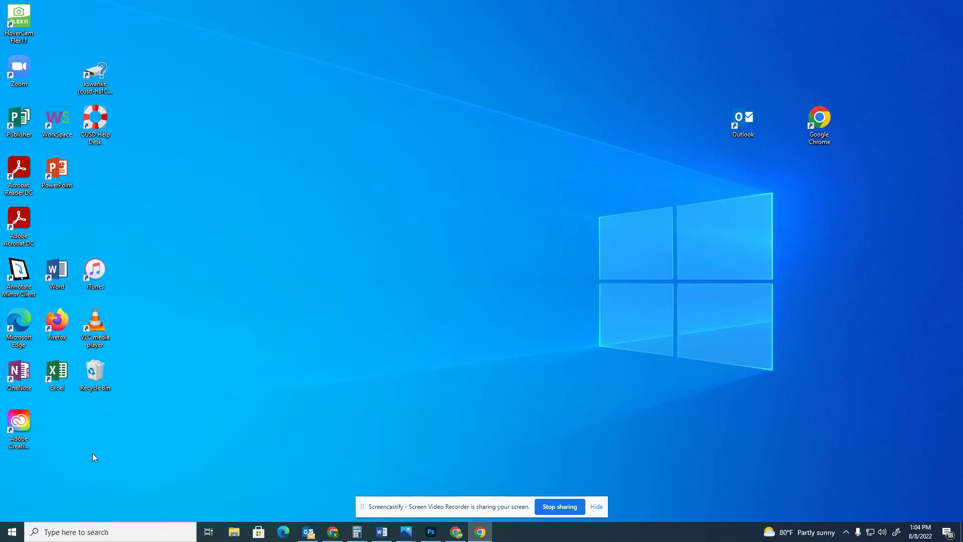
# Launch Adobe Photoshop 2020 and close the open windmill title page document without saving its changes
pyautogui.click(60, 532)
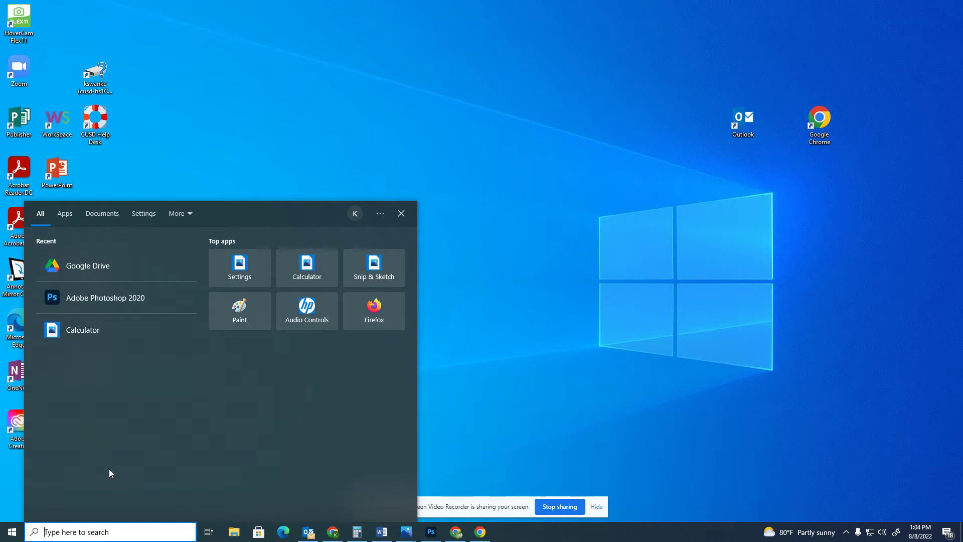
pyautogui.write('Ad')
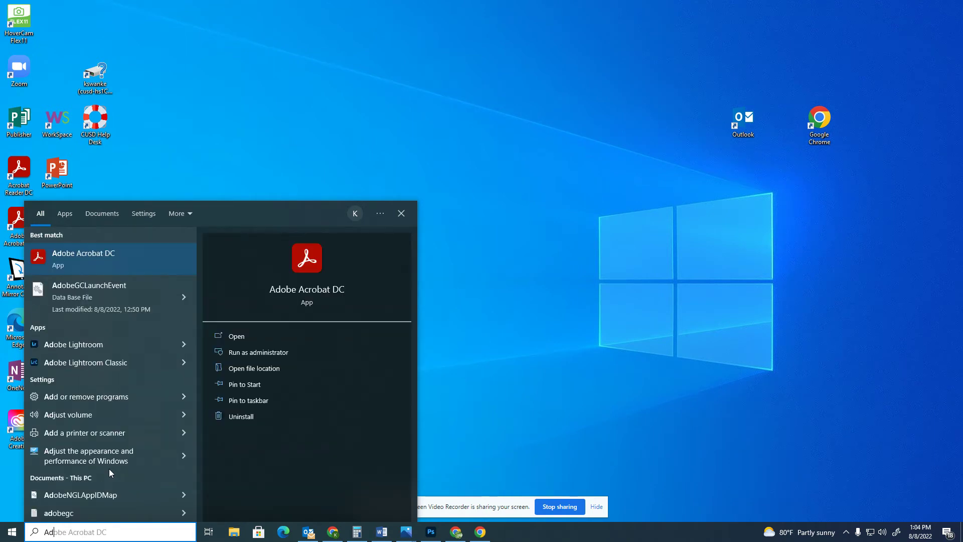
pyautogui.write('obe P')
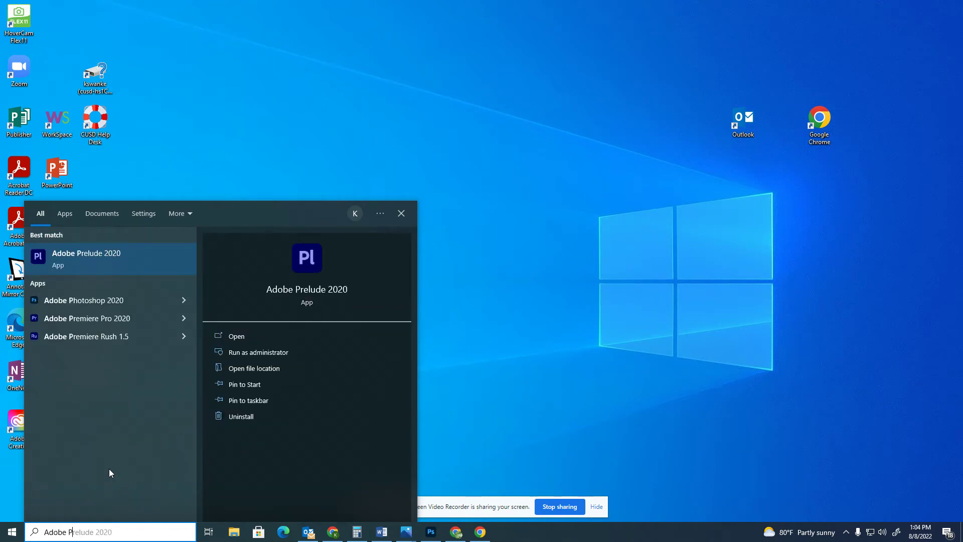
pyautogui.write('hotoshop')
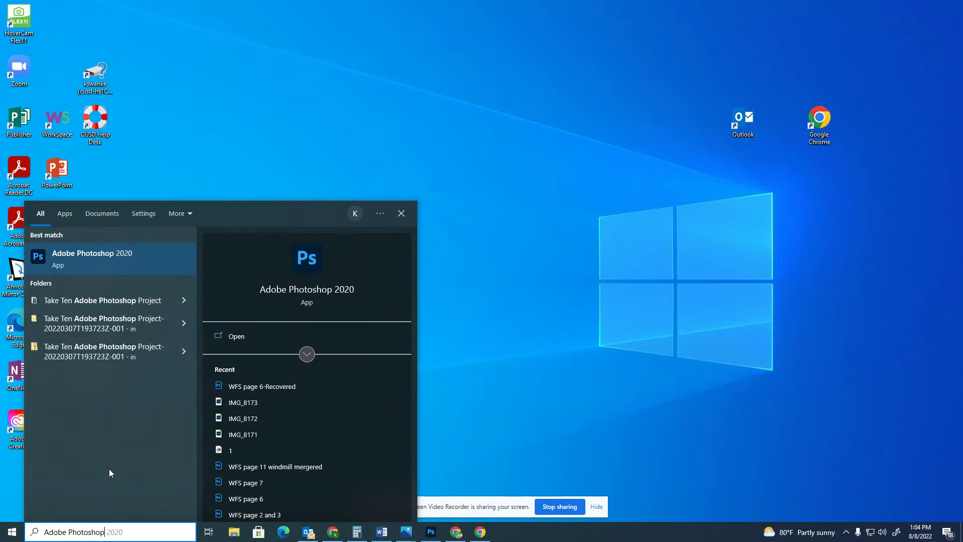
pyautogui.click(82, 260)
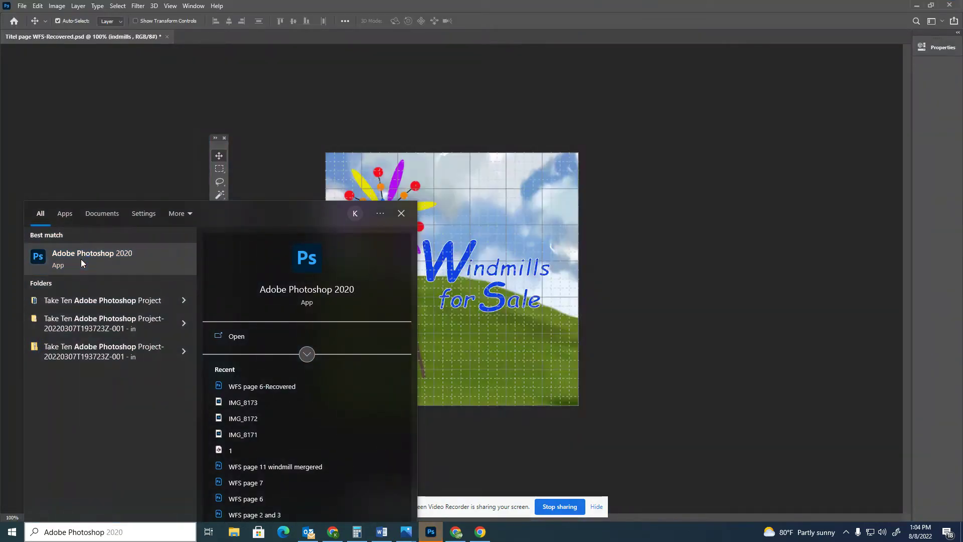
pyautogui.click(402, 213)
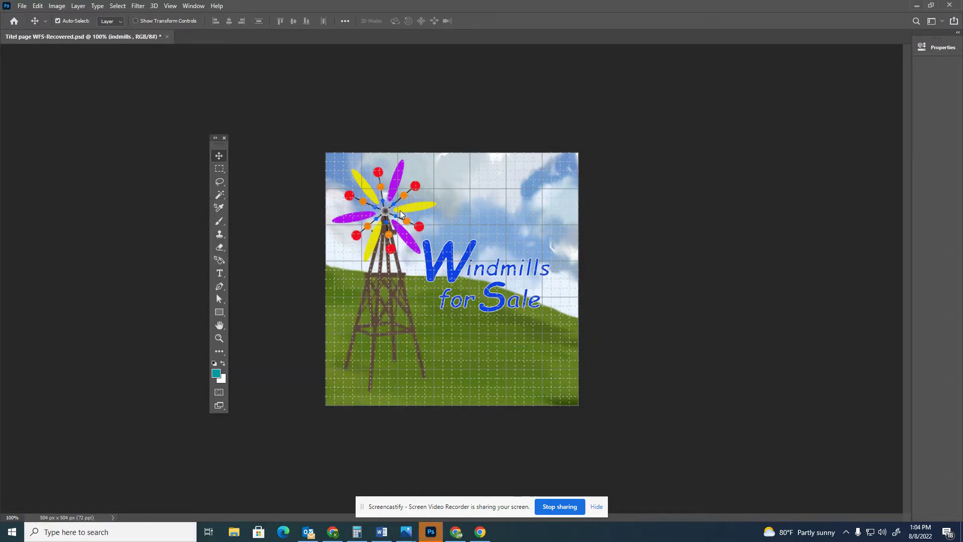
pyautogui.click(167, 36)
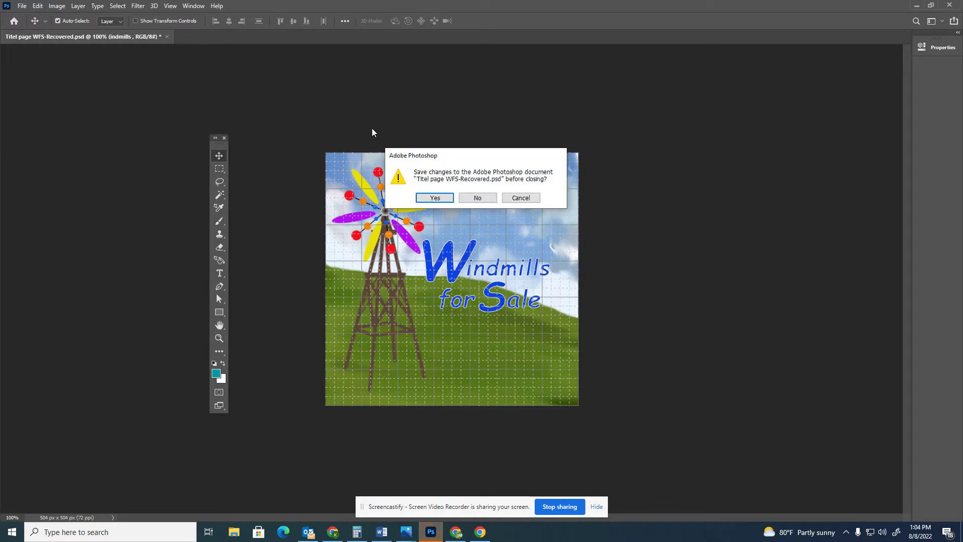
pyautogui.click(479, 201)
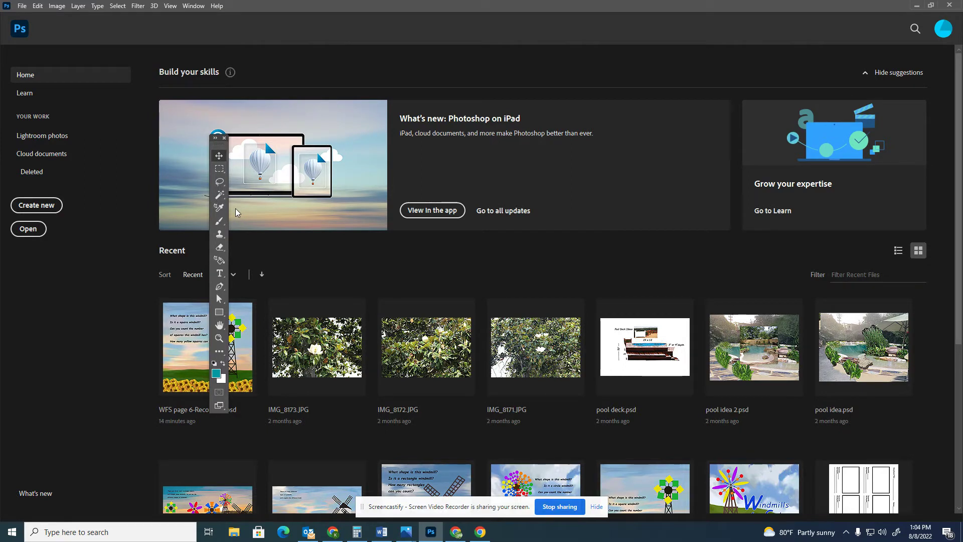
# Create a new document in inches, 8.5 wide and 11 high, at 72 pixels/inch in RGB Color
pyautogui.click(37, 205)
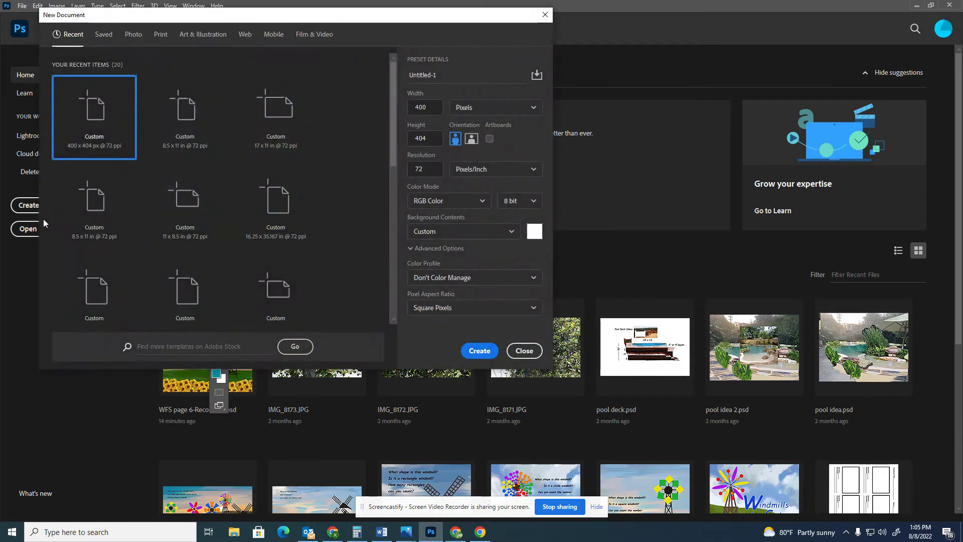
pyautogui.click(496, 108)
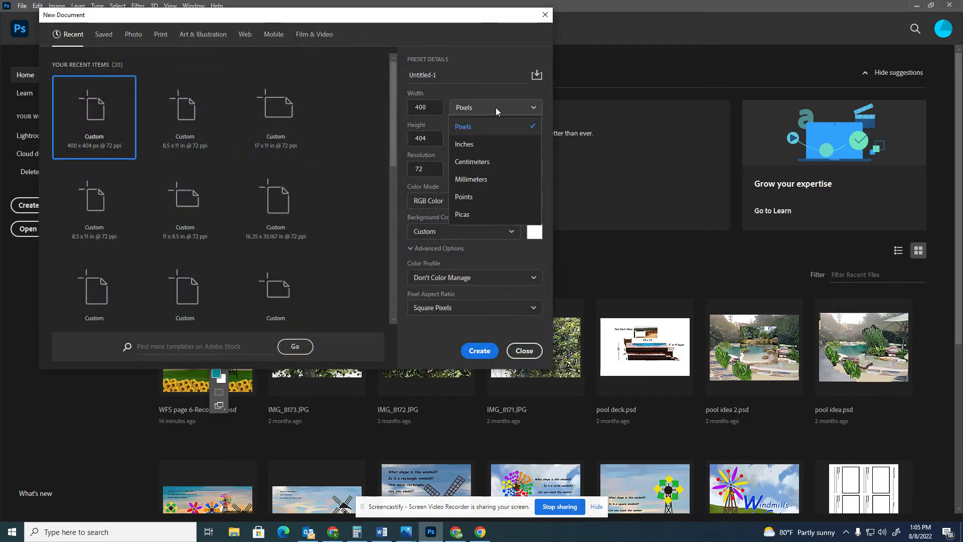
pyautogui.click(469, 144)
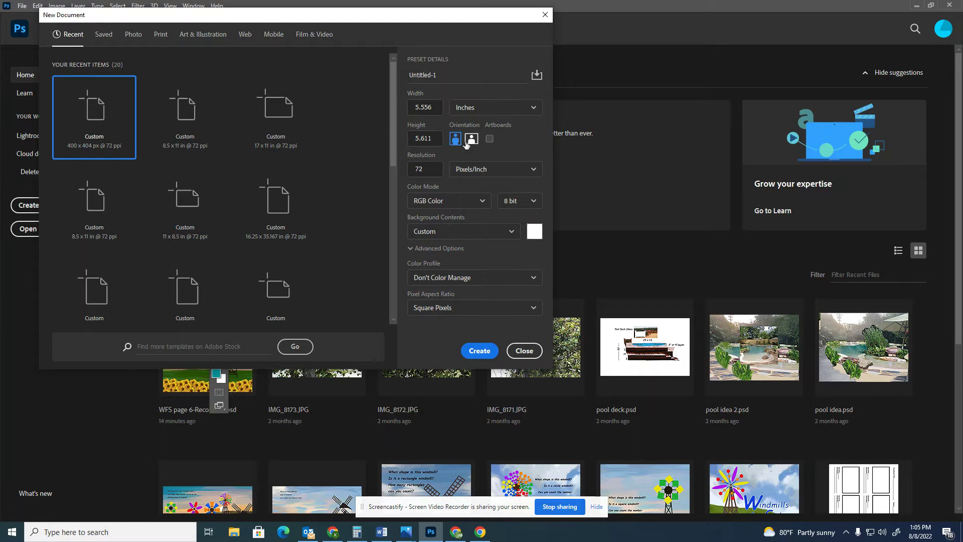
pyautogui.click(436, 111)
pyautogui.write('8')
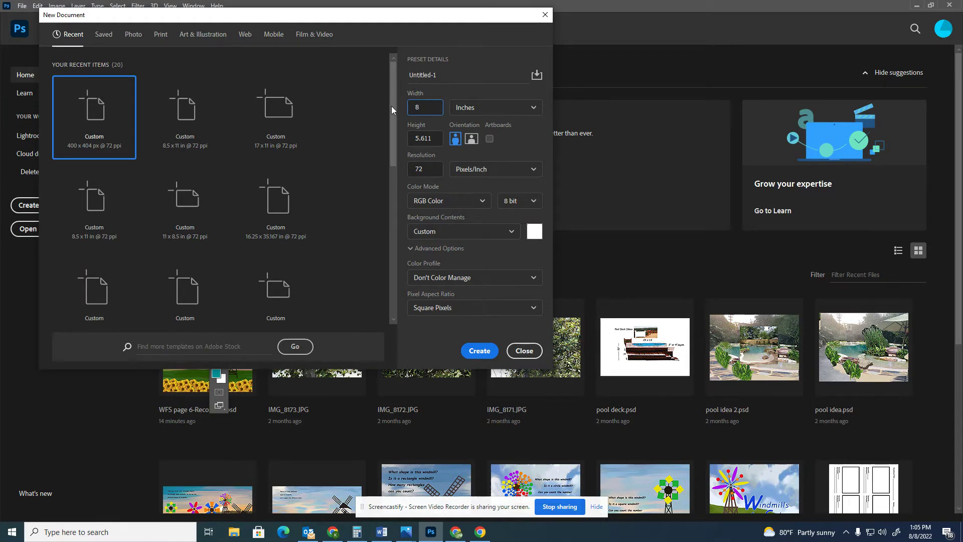
pyautogui.write('.5')
pyautogui.click(435, 139)
pyautogui.doubleClick(435, 140)
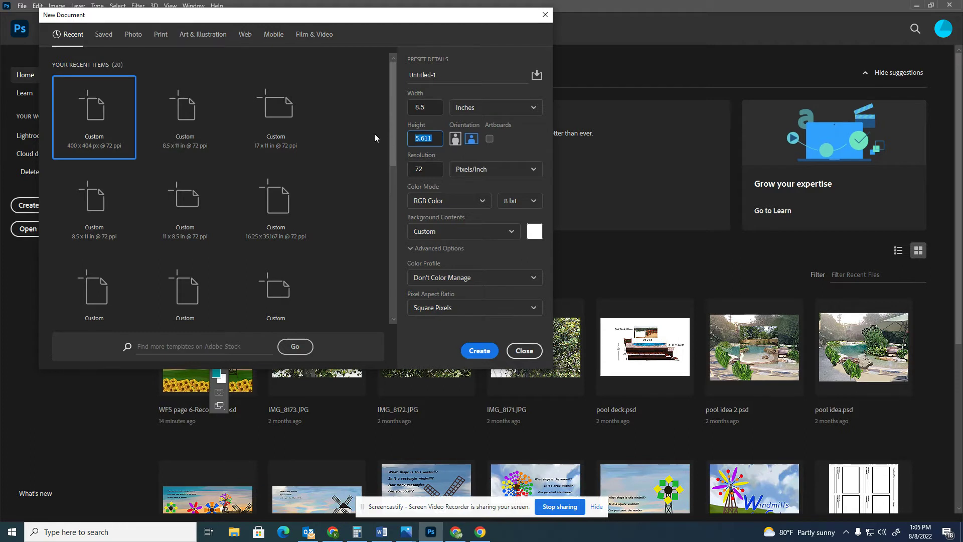
pyautogui.write('11')
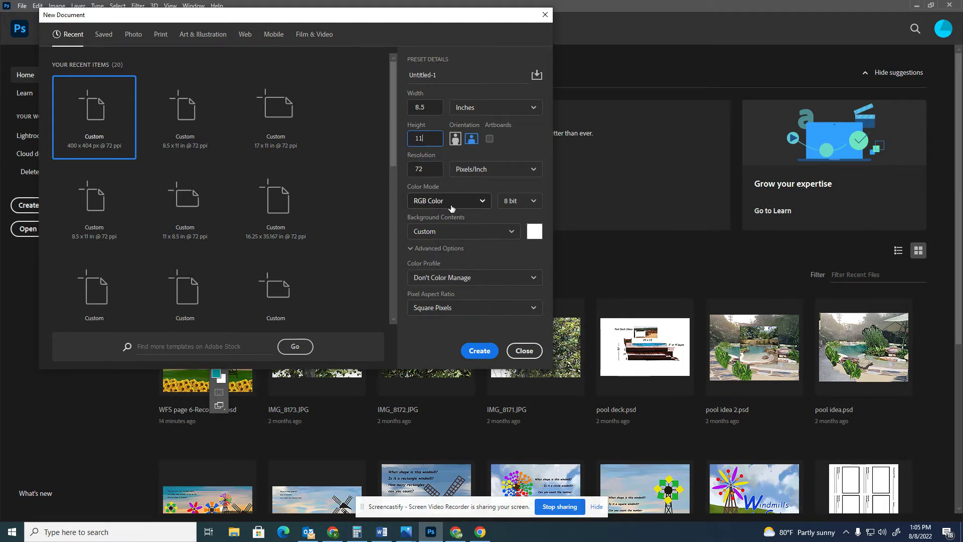
pyautogui.click(477, 351)
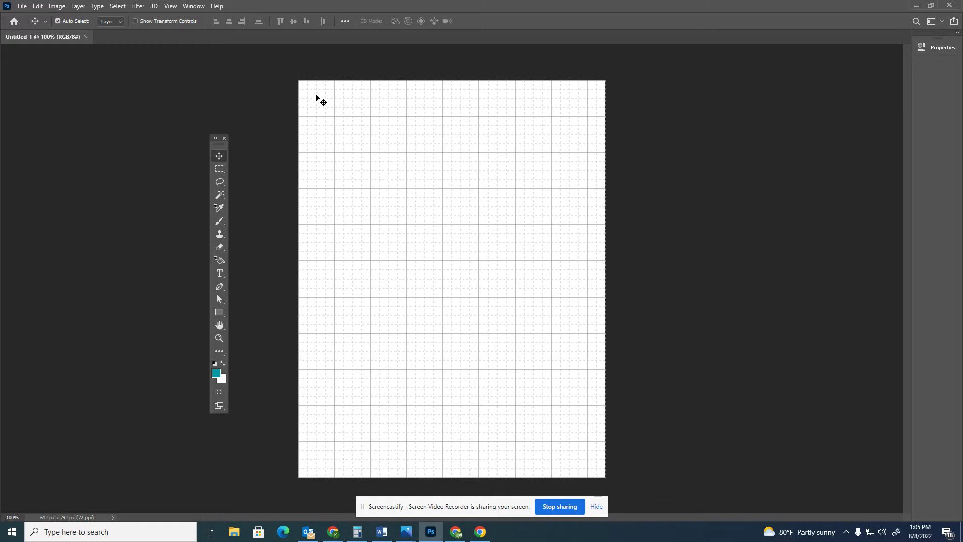
# Paint one freehand teal zigzag with the Brush tool across the middle of the page, running off its right edge
pyautogui.click(219, 222)
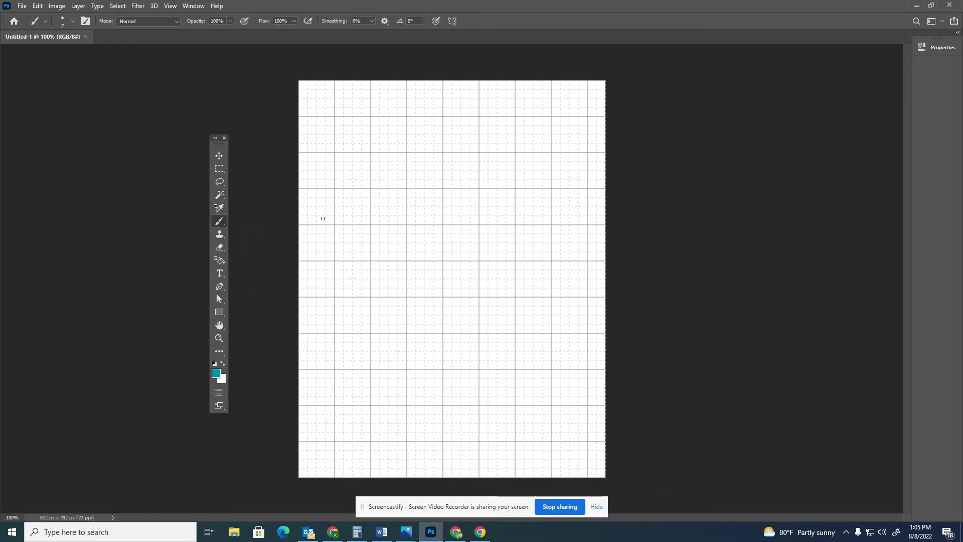
pyautogui.moveTo(318, 228)
pyautogui.mouseDown()
pyautogui.moveTo(437, 196)
pyautogui.moveTo(449, 312)
pyautogui.moveTo(608, 331)
pyautogui.mouseUp()
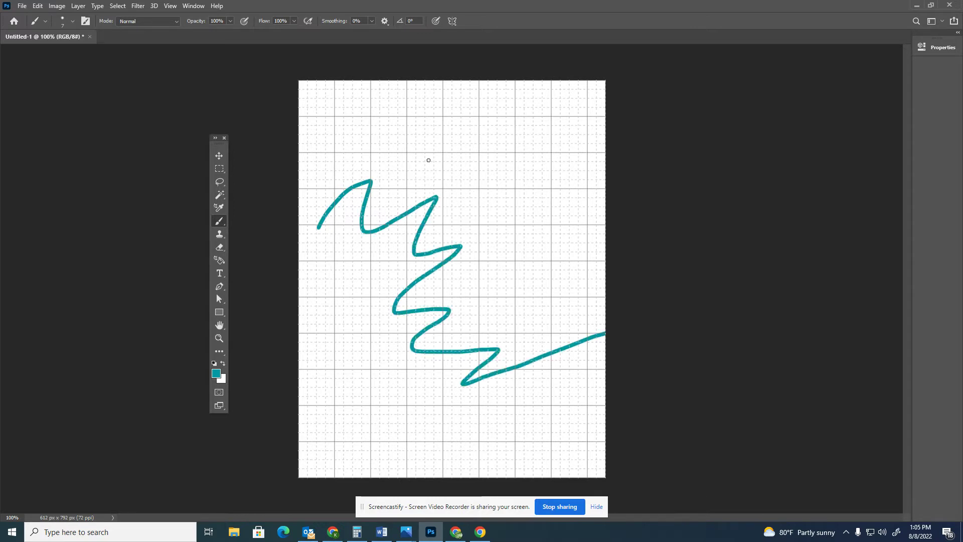
# Start saving the document under a new name on the computer instead of to cloud documents
pyautogui.click(23, 6)
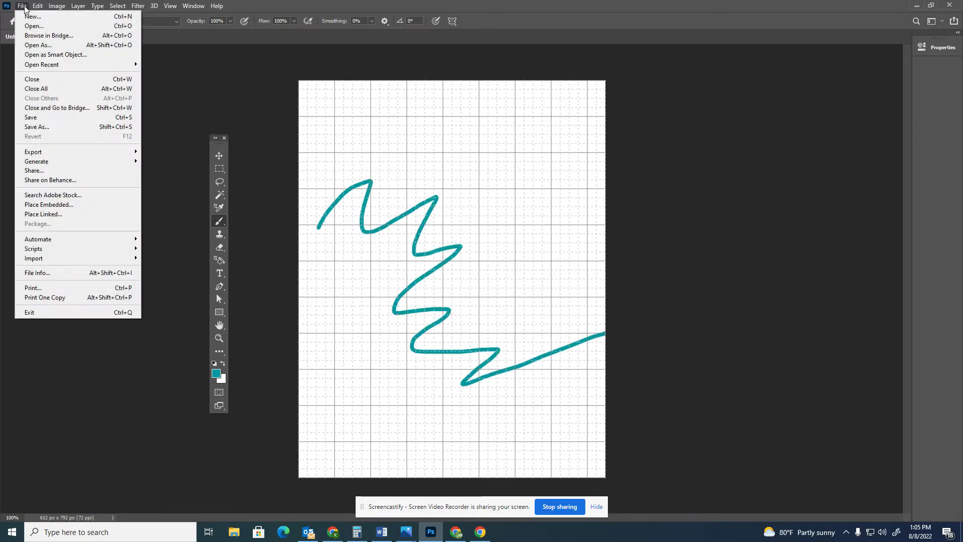
pyautogui.click(40, 130)
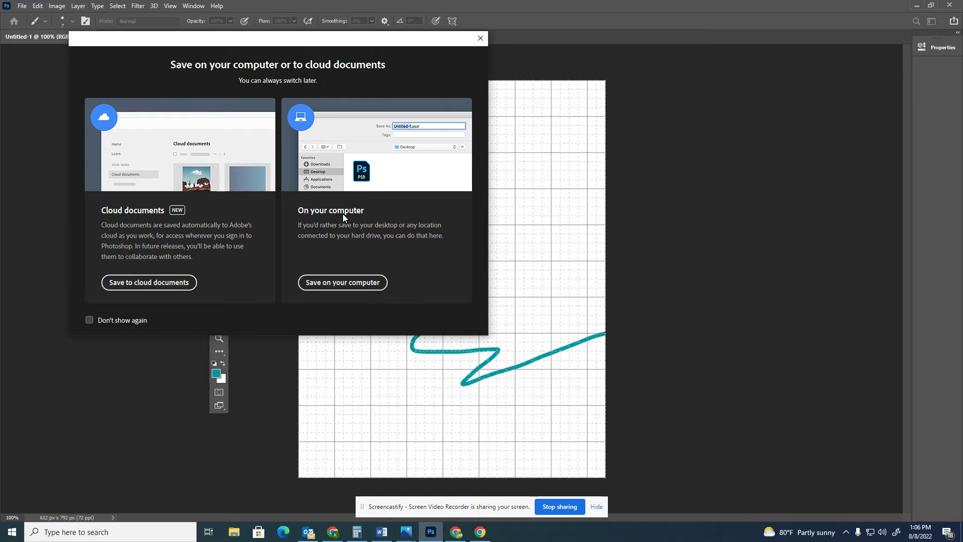
pyautogui.click(359, 288)
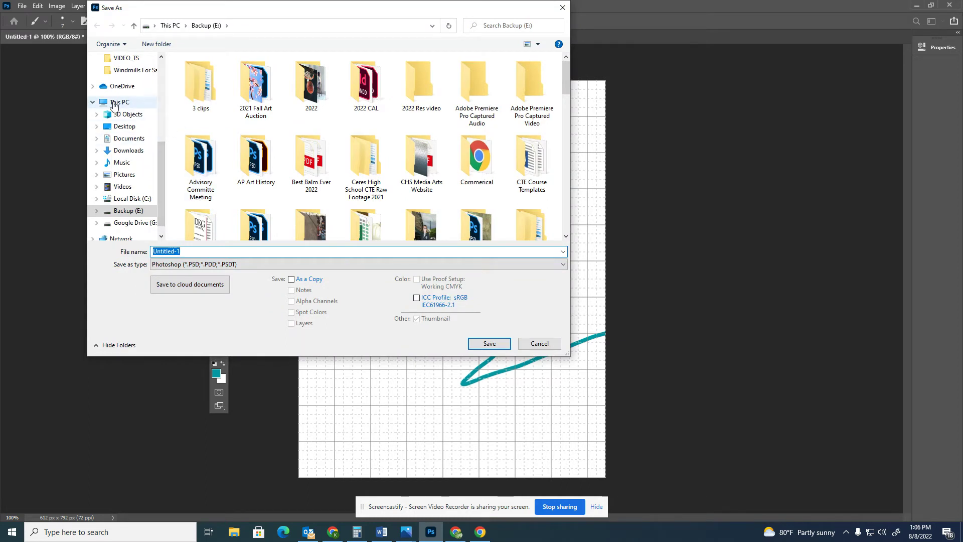
# Collapse the Quick access and This PC folder trees and browse to My Drive on Google Drive (G:) as the save location
pyautogui.click(115, 104)
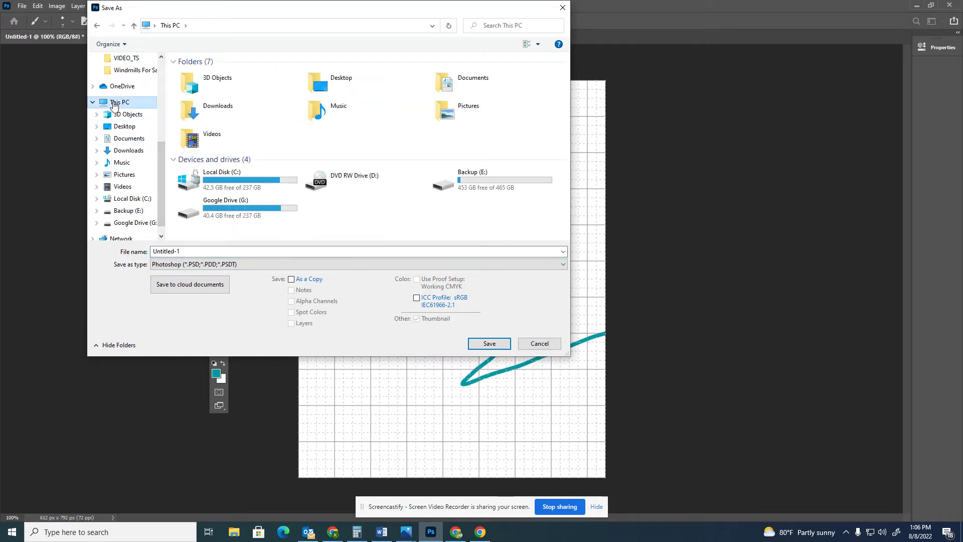
pyautogui.click(97, 25)
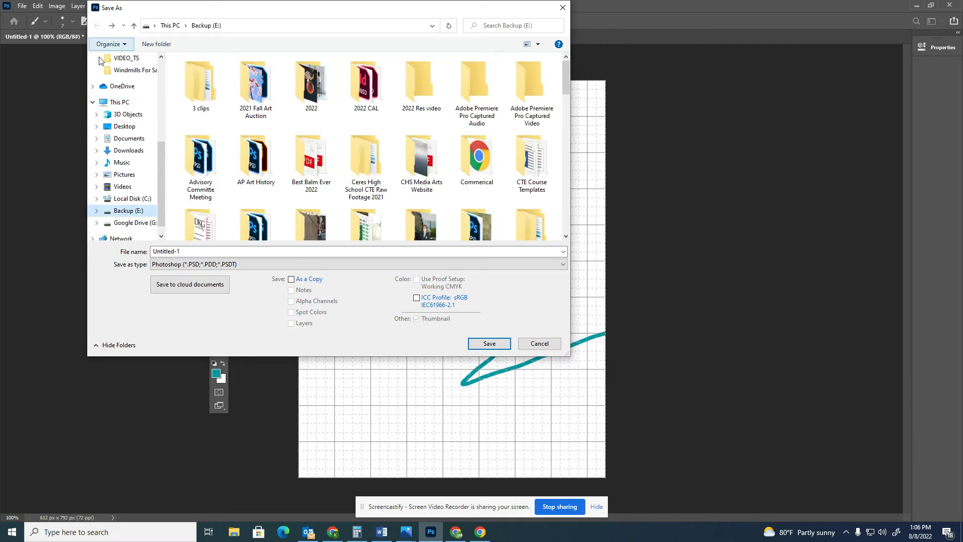
pyautogui.scroll(5, 162, 148)
pyautogui.click(94, 67)
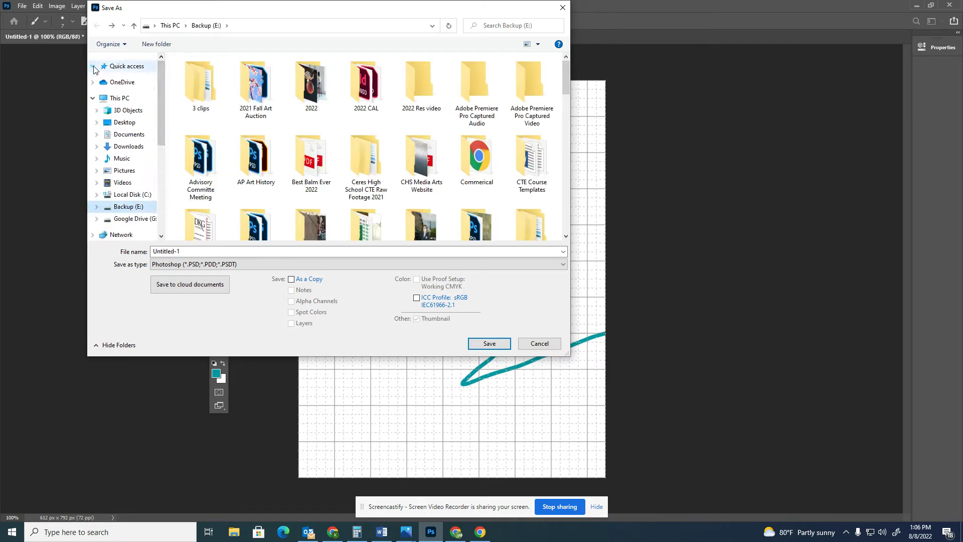
pyautogui.click(92, 99)
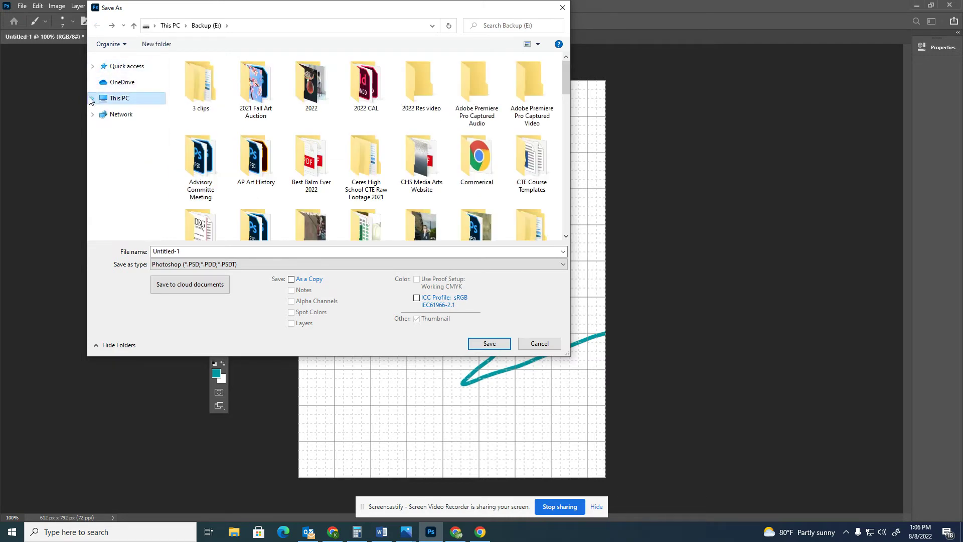
pyautogui.click(92, 68)
pyautogui.click(93, 67)
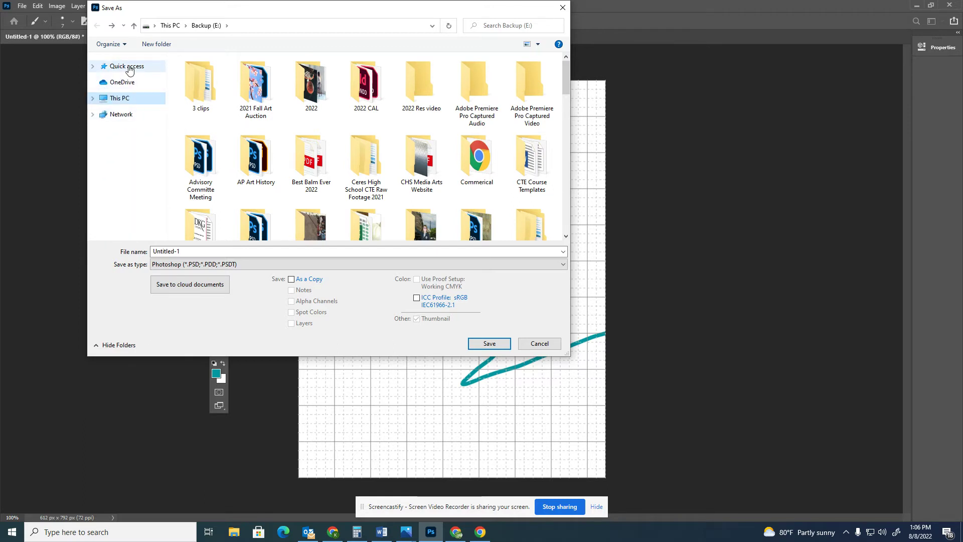
pyautogui.click(105, 102)
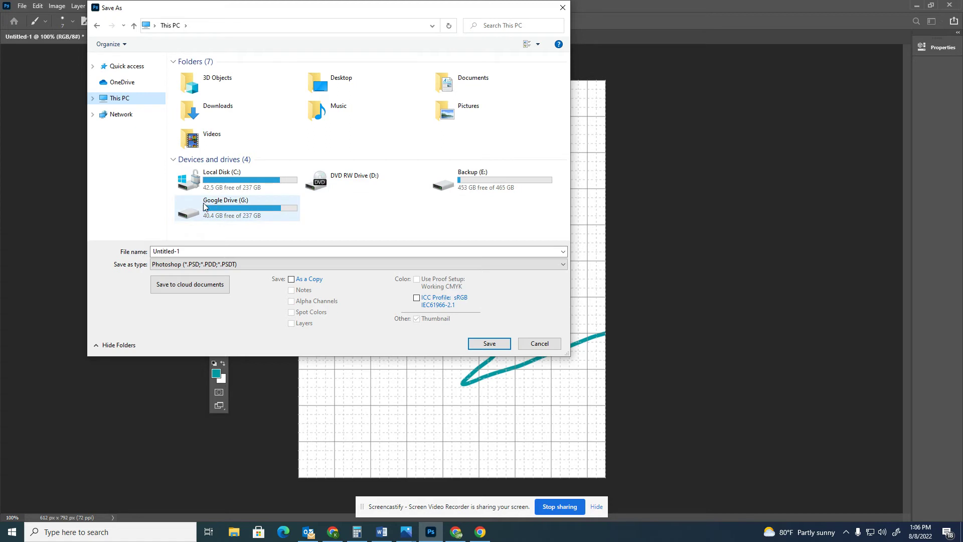
pyautogui.doubleClick(226, 204)
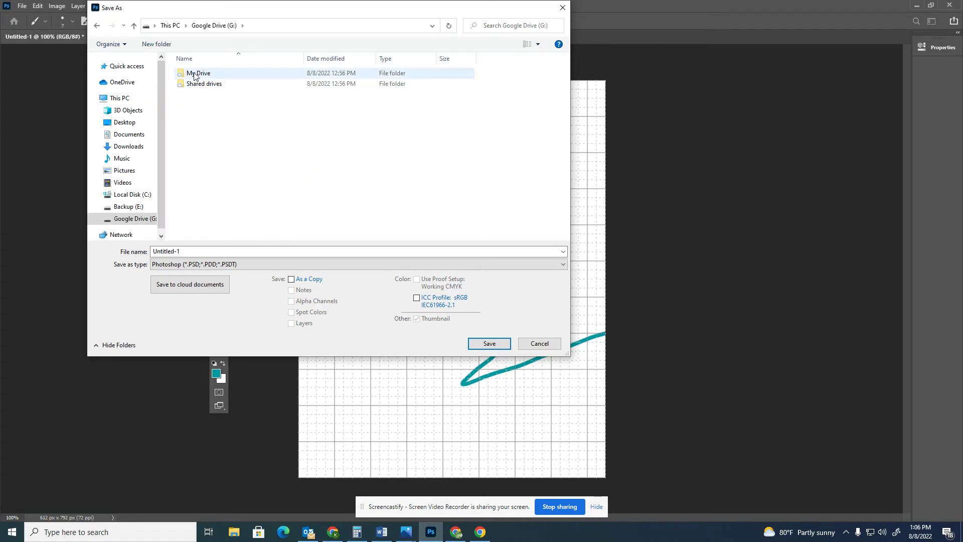
pyautogui.doubleClick(193, 76)
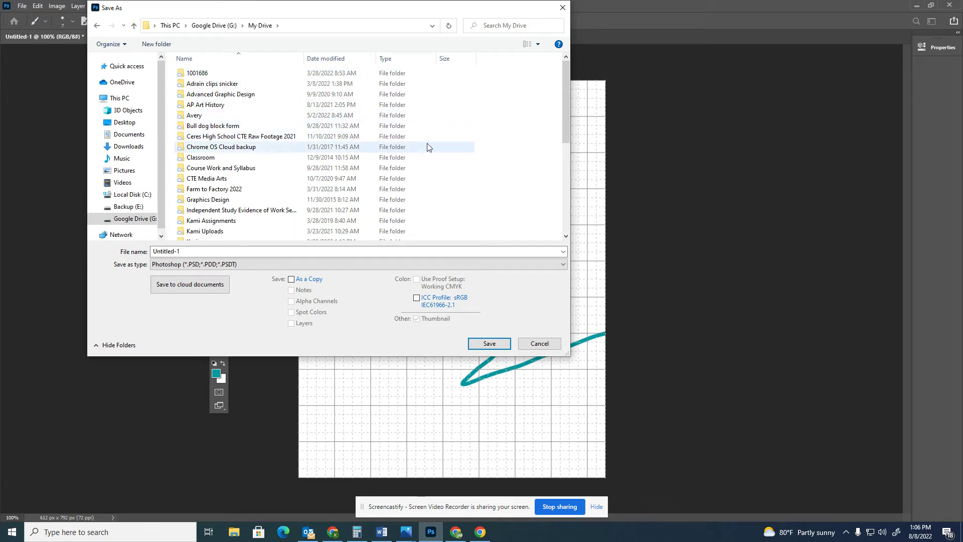
# Create a new folder named "Graphic Design Per 1" in My Drive
pyautogui.rightClick(487, 138)
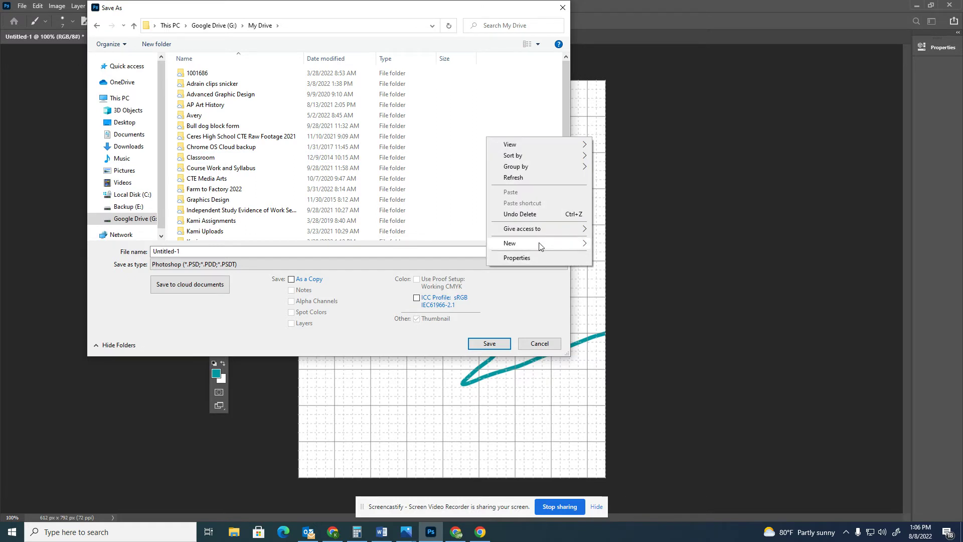
pyautogui.moveTo(539, 244)
pyautogui.click(615, 244)
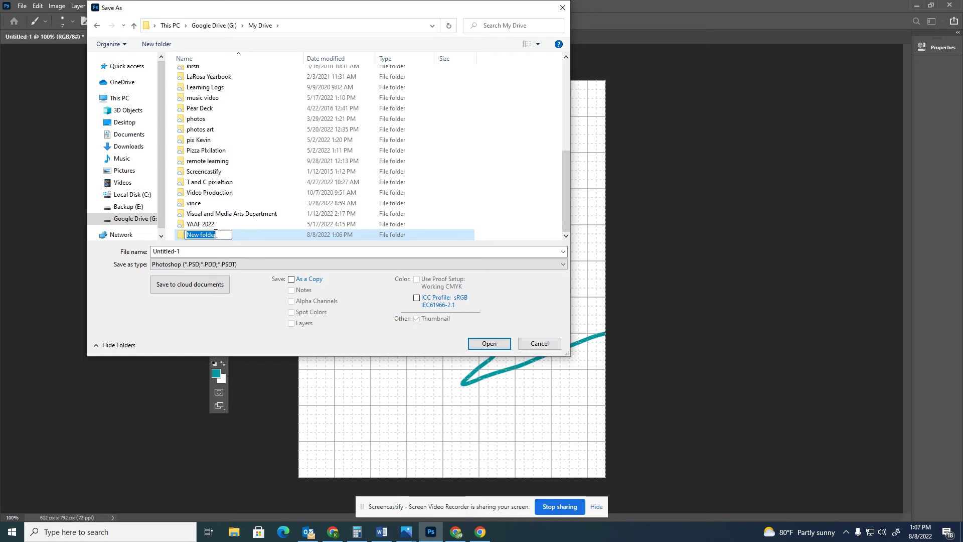
pyautogui.write('Gr')
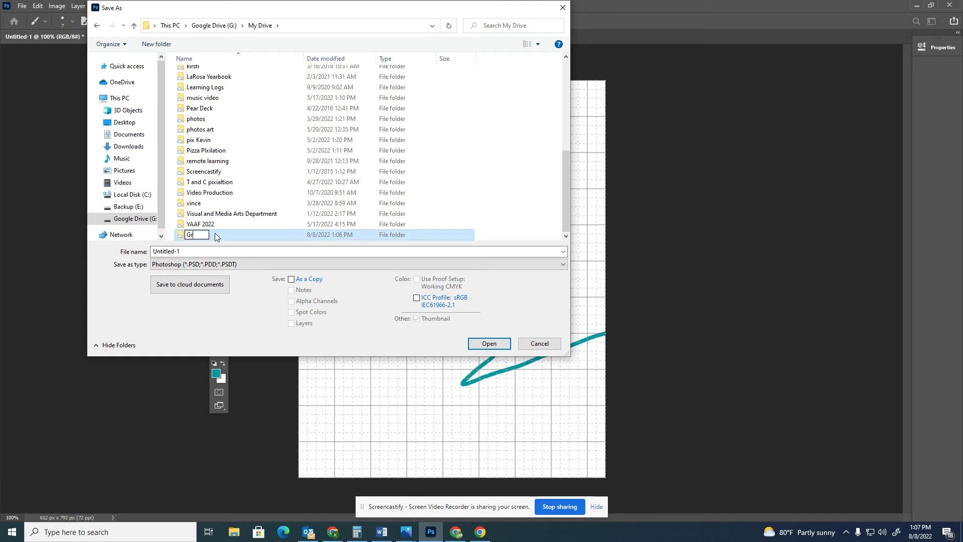
pyautogui.write('aphic Design')
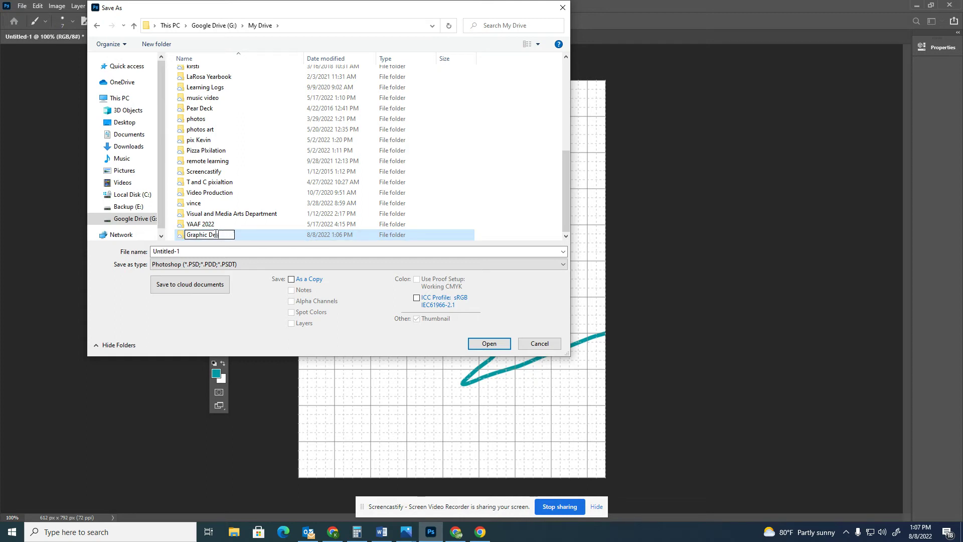
pyautogui.write(' Per 1')
pyautogui.press('Return')
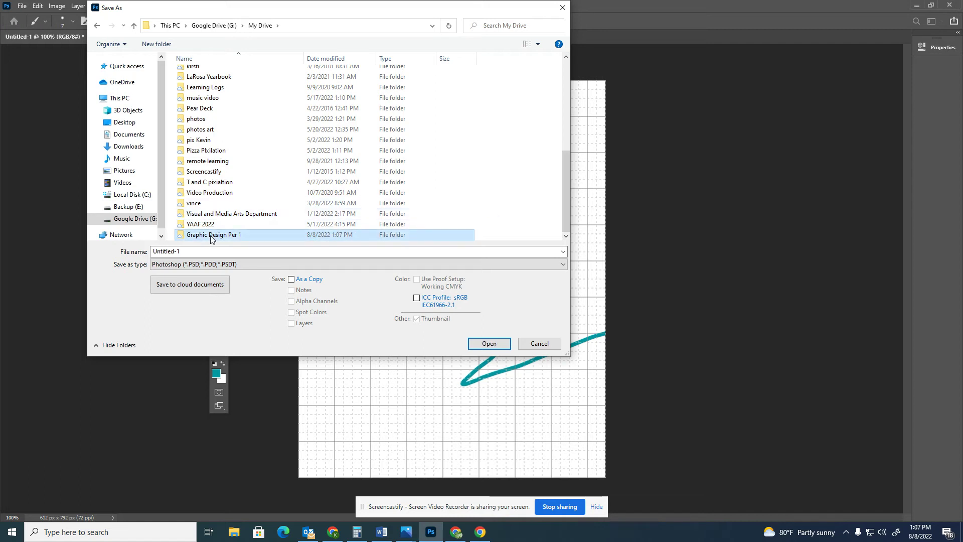
# Open the Graphic Design Per 1 folder as the save location and name the file "Text tool"
pyautogui.doubleClick(211, 236)
pyautogui.doubleClick(159, 251)
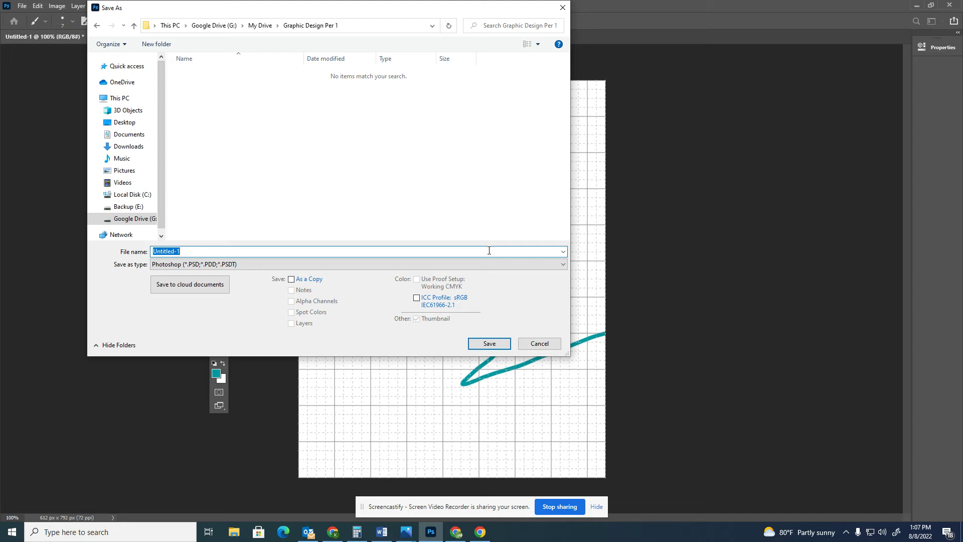
pyautogui.write('Text tool p')
pyautogui.press('BackSpace')
pyautogui.press('BackSpace')
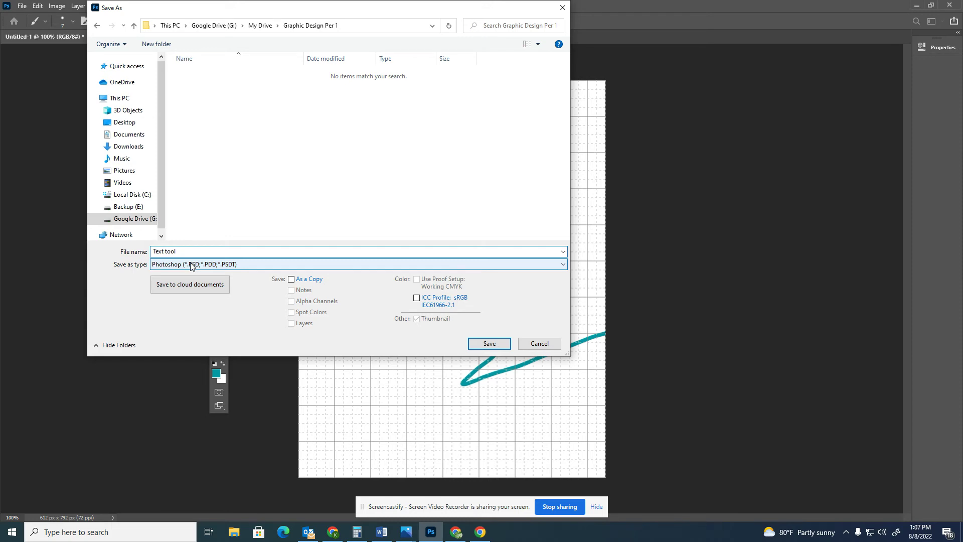
# Save the Text tool document in Photoshop format and start another save of it on the computer instead of to cloud documents
pyautogui.click(490, 343)
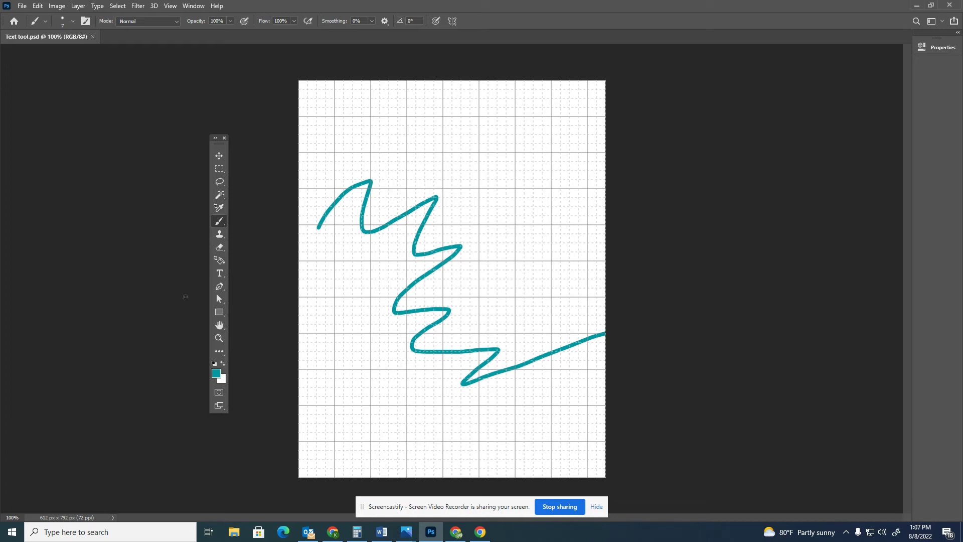
pyautogui.click(22, 5)
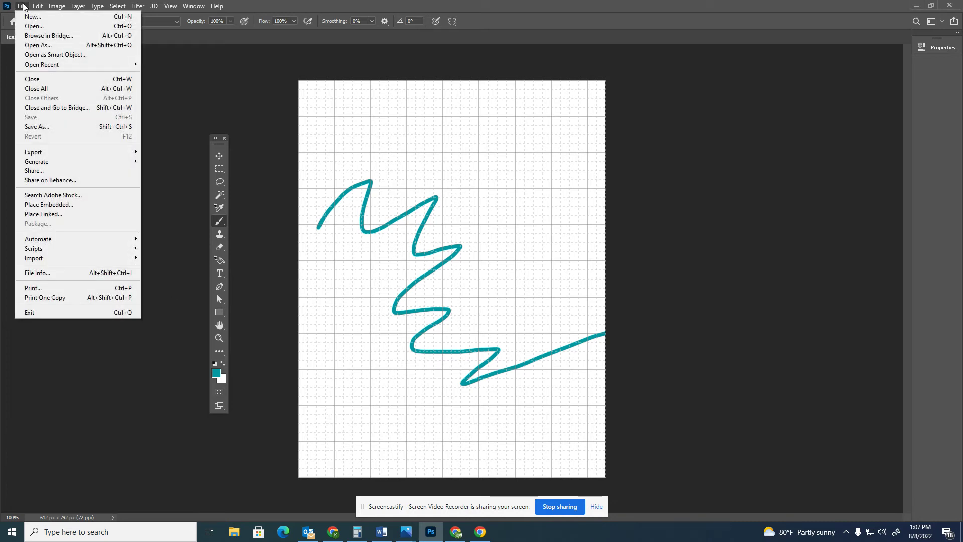
pyautogui.click(41, 128)
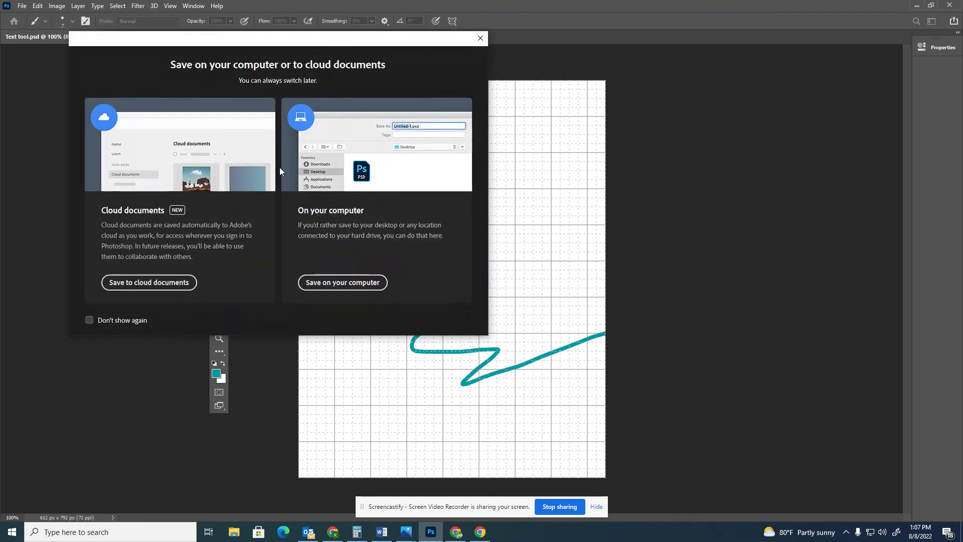
pyautogui.click(344, 283)
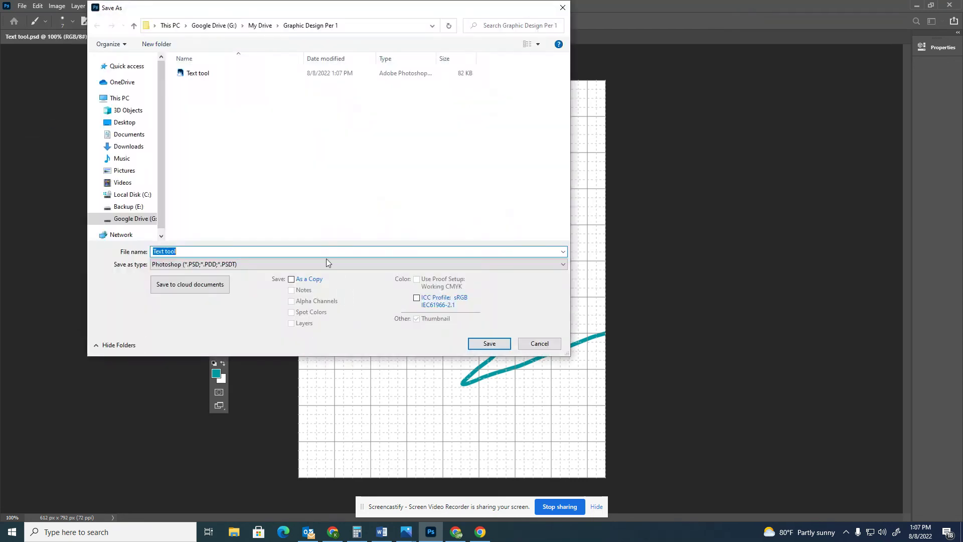
# Save a JPEG version named "Text tool" in the Graphic Design Per 1 folder with Medium image quality
pyautogui.click(186, 250)
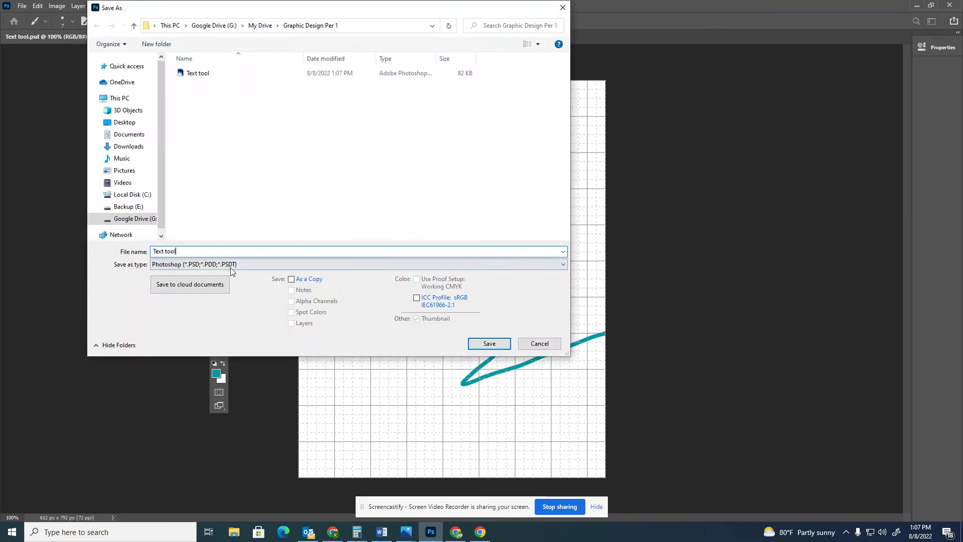
pyautogui.click(152, 266)
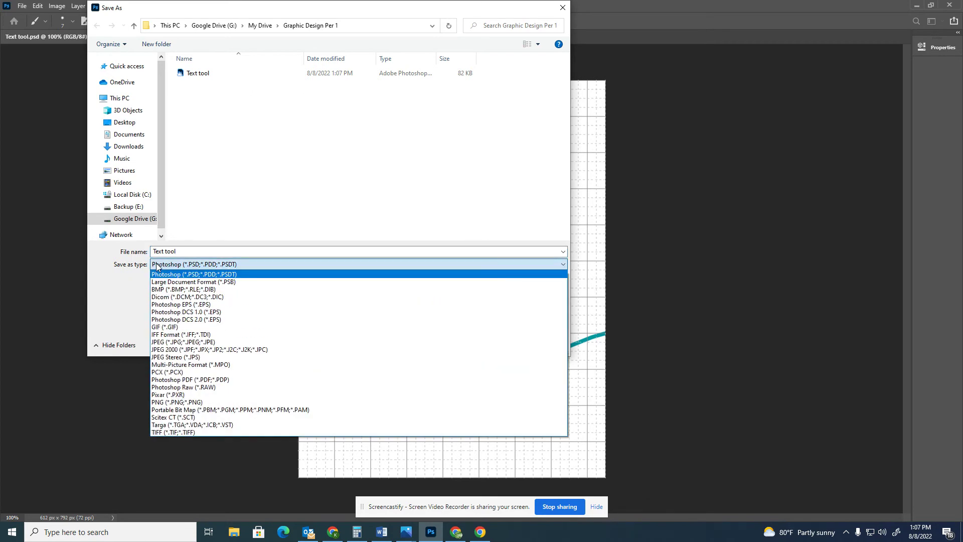
pyautogui.click(167, 342)
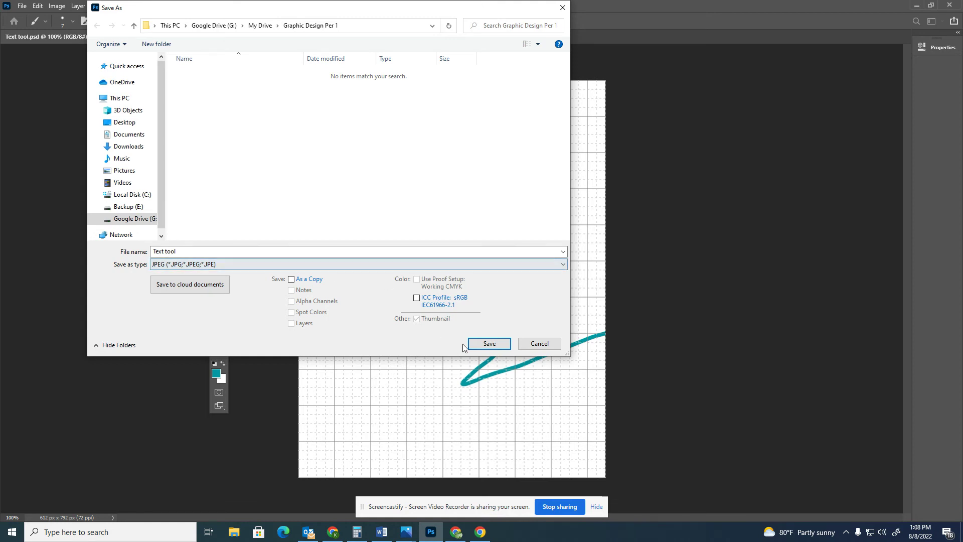
pyautogui.click(480, 346)
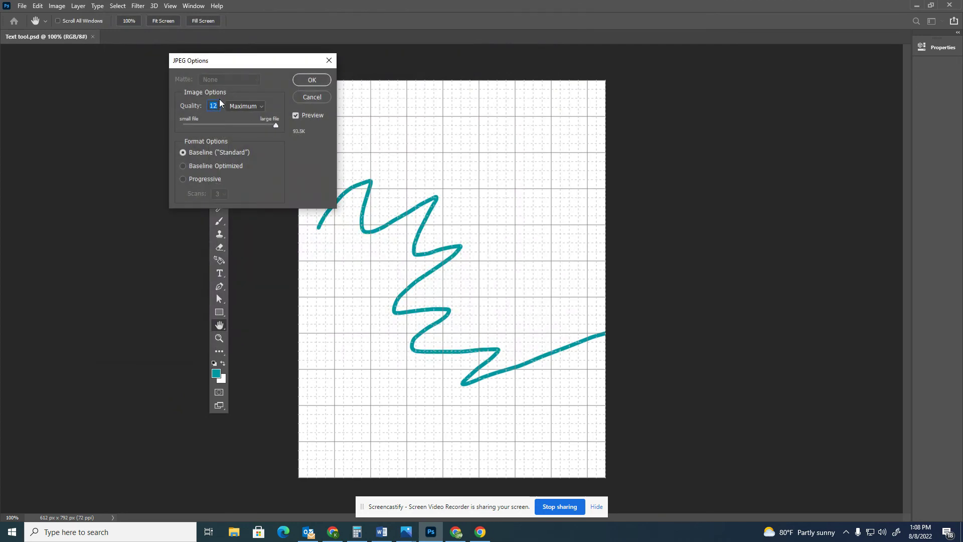
pyautogui.click(259, 107)
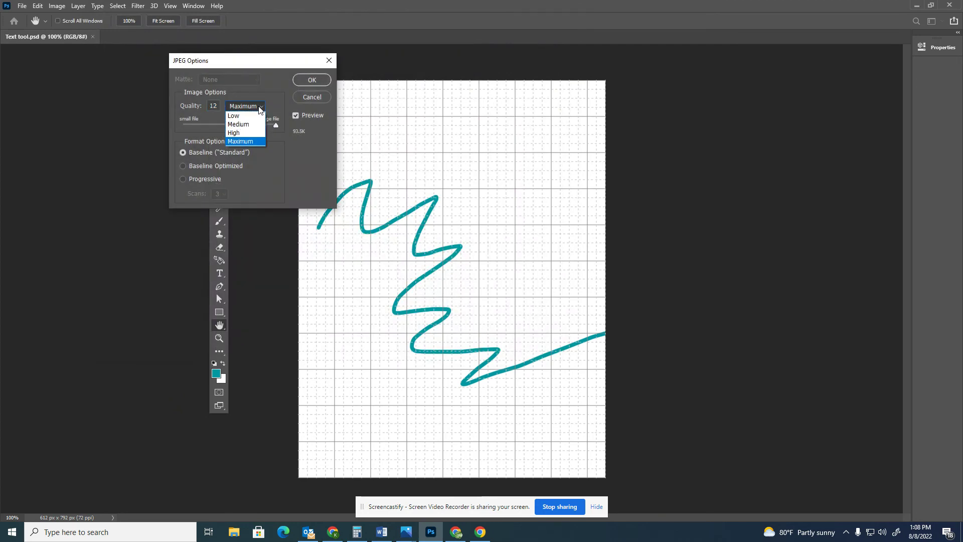
pyautogui.click(255, 126)
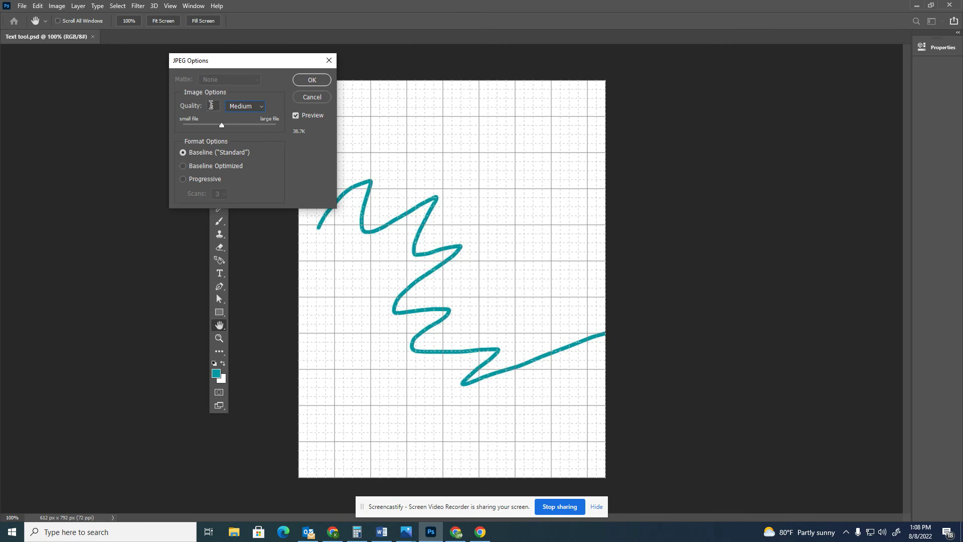
pyautogui.click(312, 80)
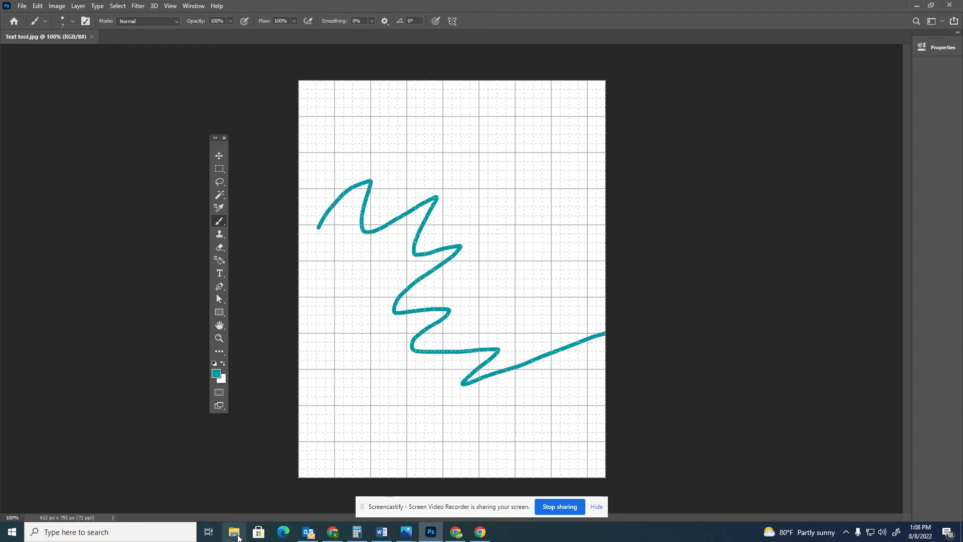
# Switch to File Explorer and open the Graphic Design Per 1 folder in My Drive on Google Drive (G:)
pyautogui.click(237, 536)
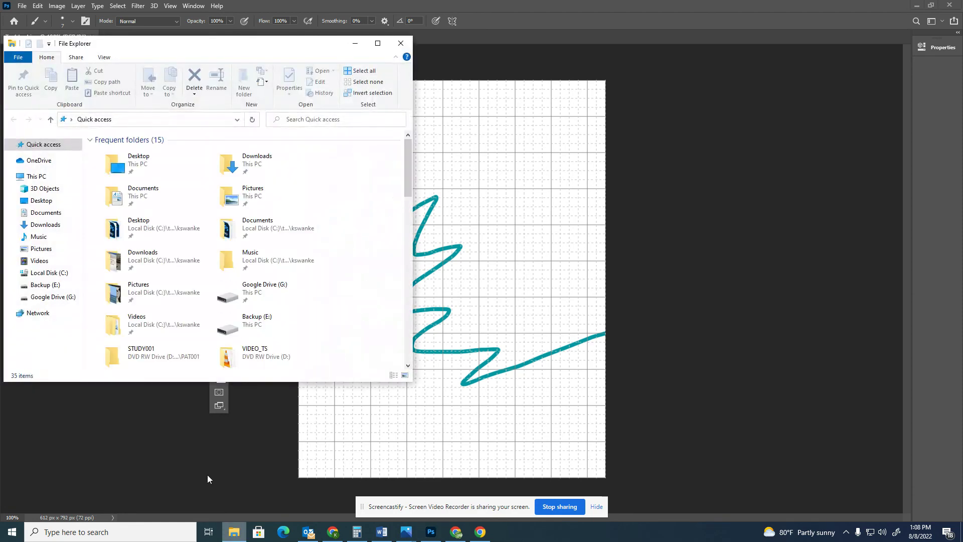
pyautogui.click(59, 300)
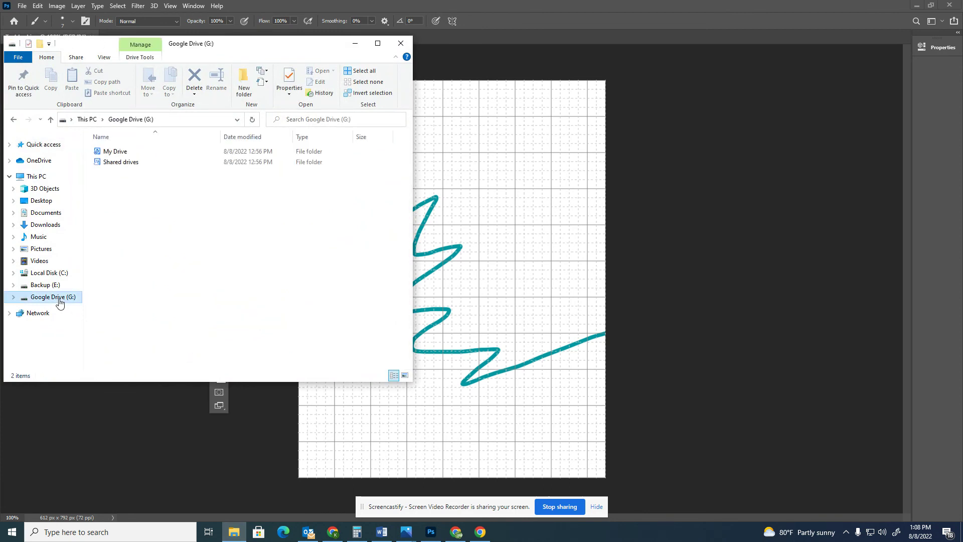
pyautogui.click(119, 151)
pyautogui.doubleClick(119, 151)
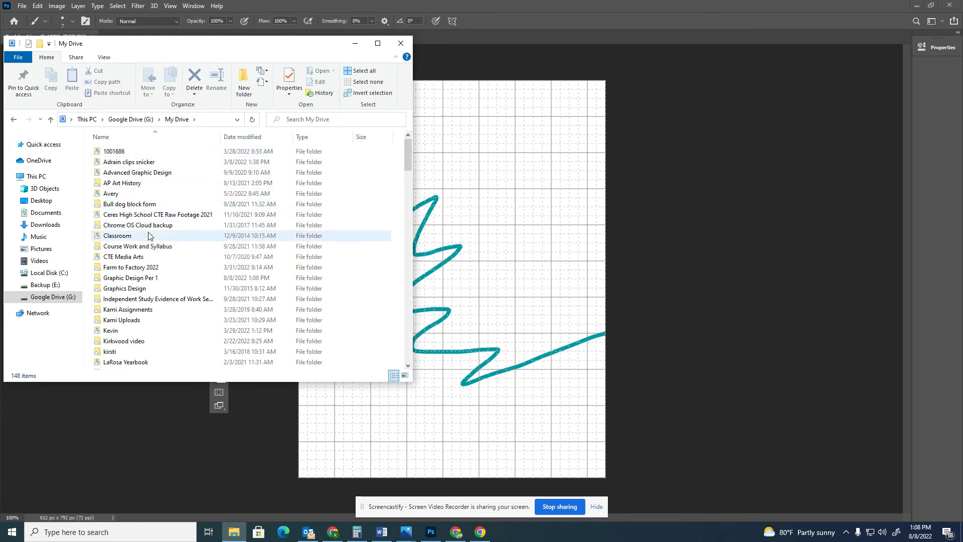
pyautogui.doubleClick(143, 282)
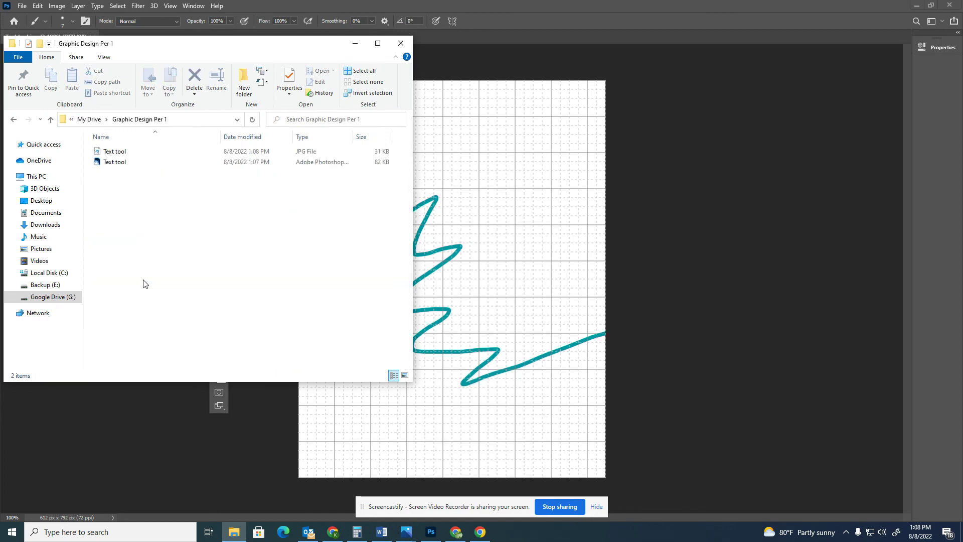
# Examine the file types and details of the two saved Text tool files, selecting the Photoshop file and the JPG in turn
pyautogui.click(305, 153)
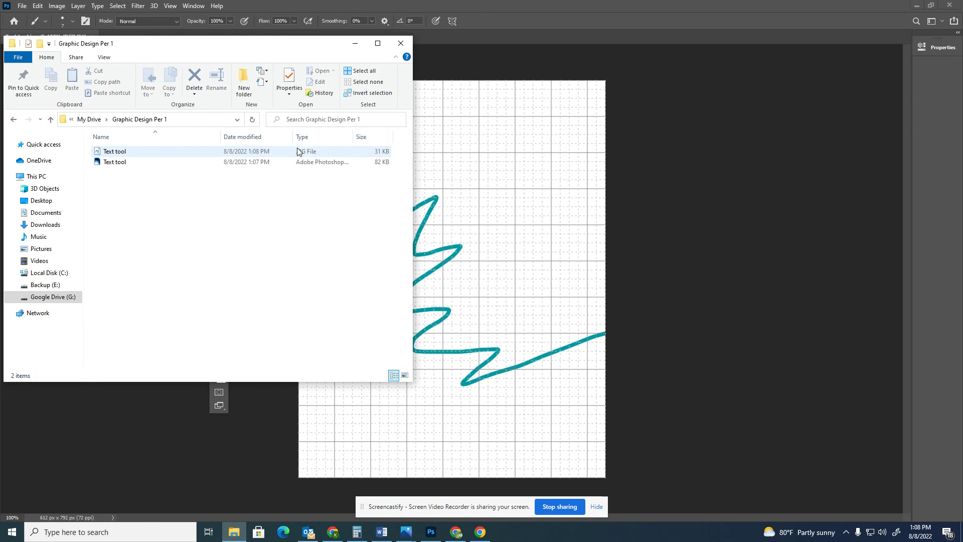
pyautogui.click(118, 163)
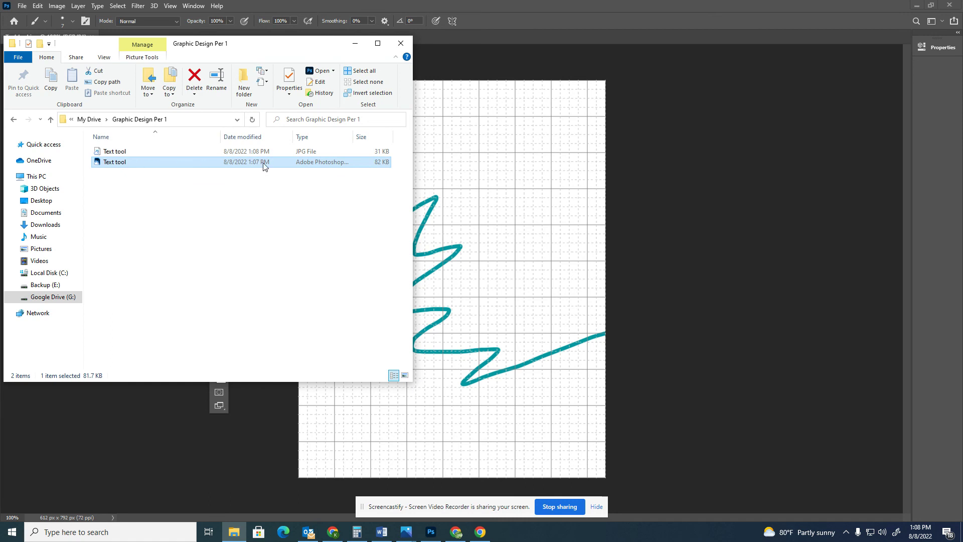
pyautogui.click(129, 155)
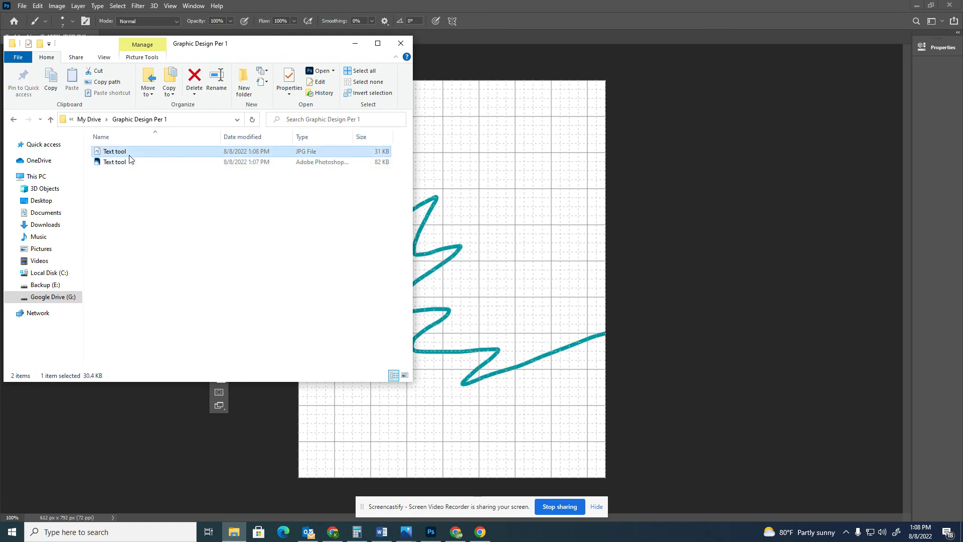